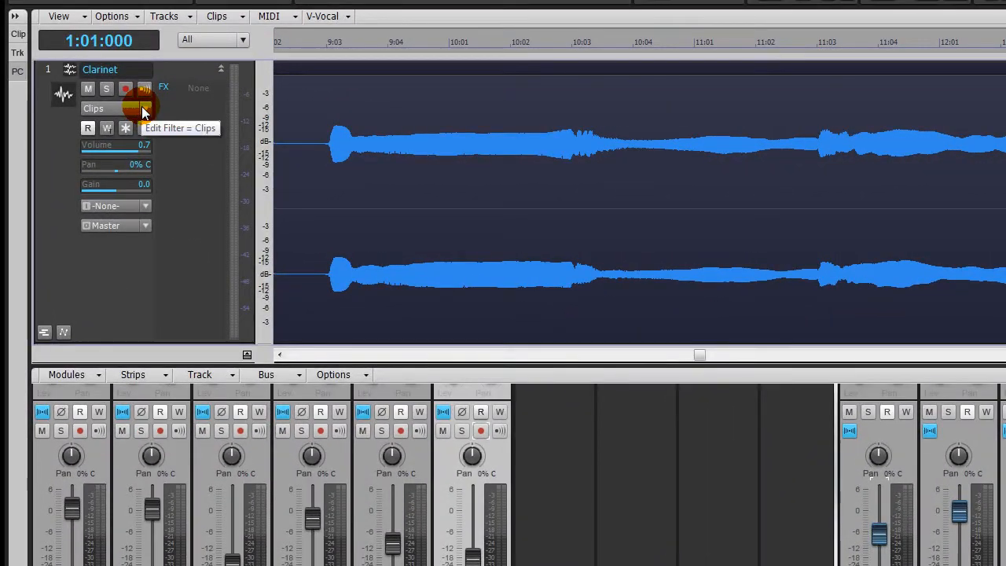
# Set the Clarinet track's edit filter to show its Volume automation envelope
pyautogui.click(144, 110)
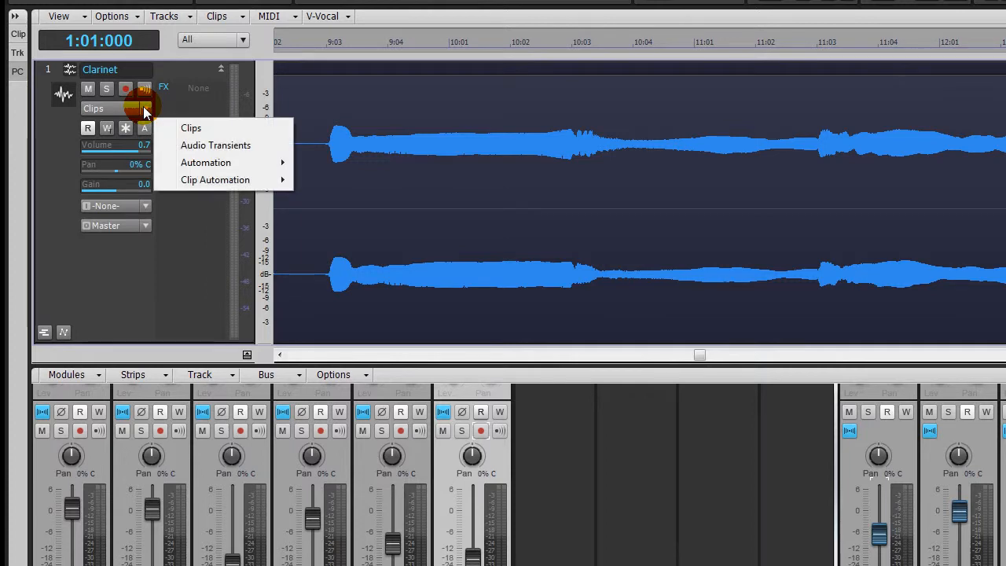
pyautogui.moveTo(187, 163)
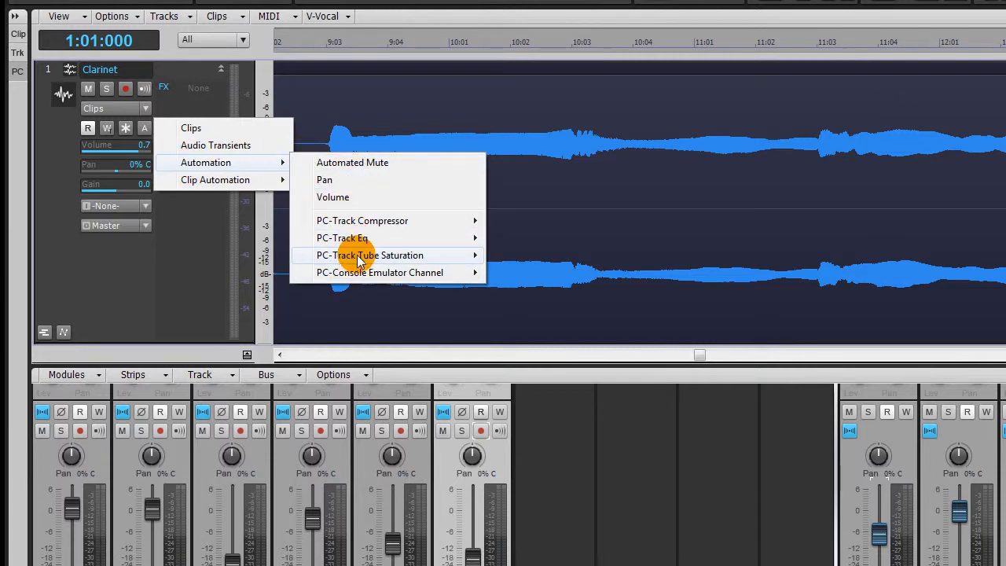
pyautogui.click(344, 199)
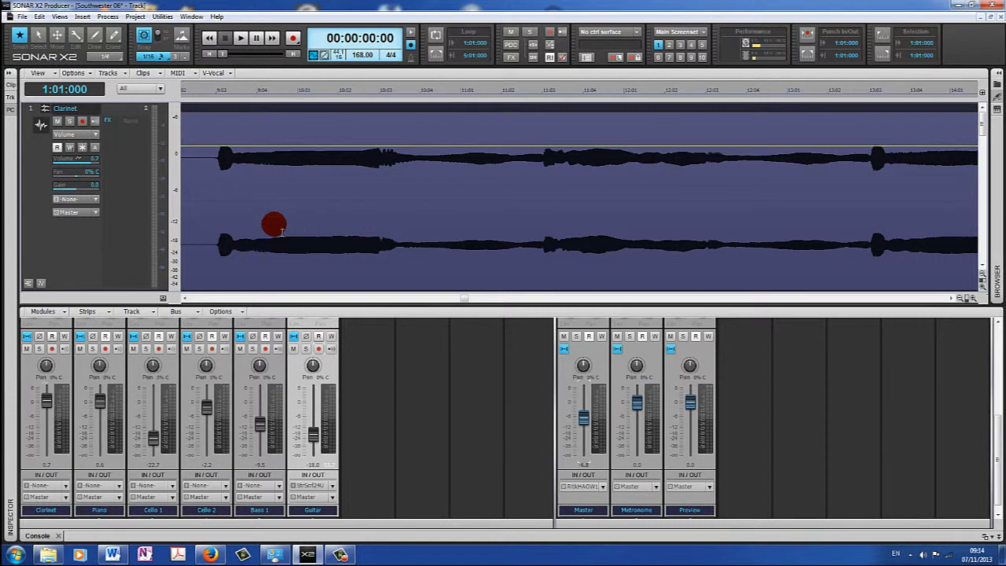
# With the Smart tool, shape the Clarinet volume envelope: low before 9:03, rising through 10:03, peaking after 11:02, and dropping by 13:03
pyautogui.click(20, 36)
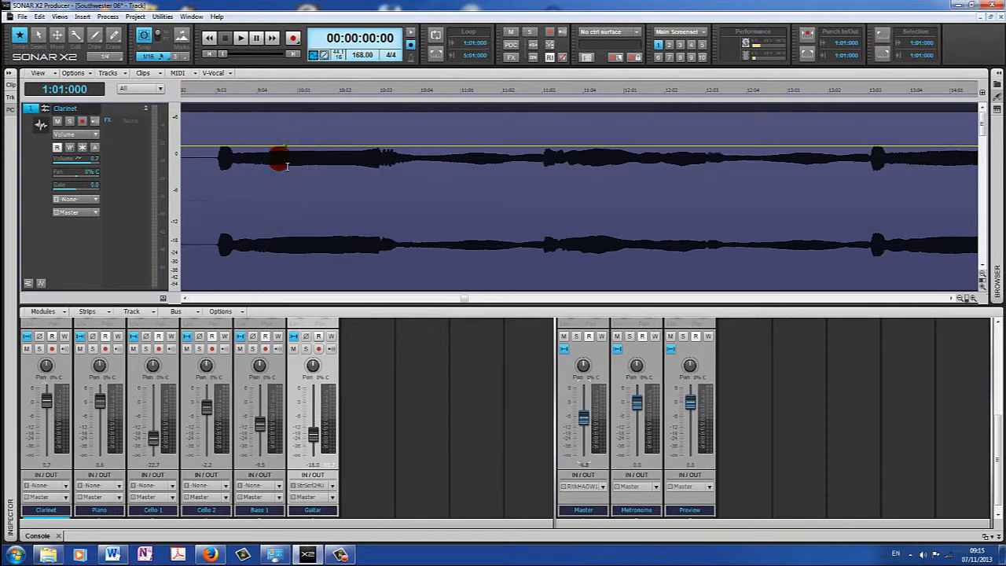
pyautogui.moveTo(292, 153); pyautogui.dragTo(204, 258)
pyautogui.moveTo(386, 247); pyautogui.dragTo(388, 142)
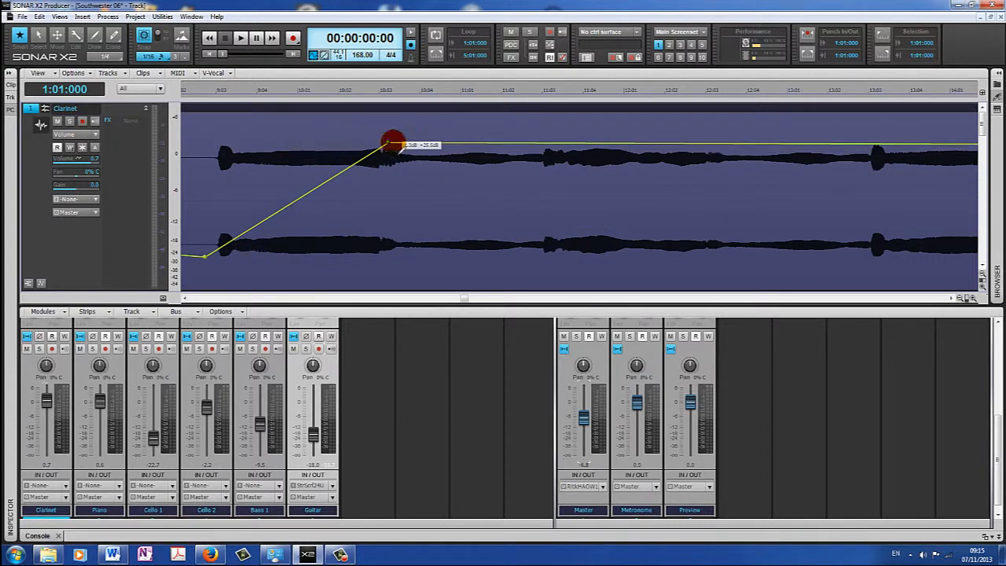
pyautogui.moveTo(535, 145); pyautogui.dragTo(532, 127)
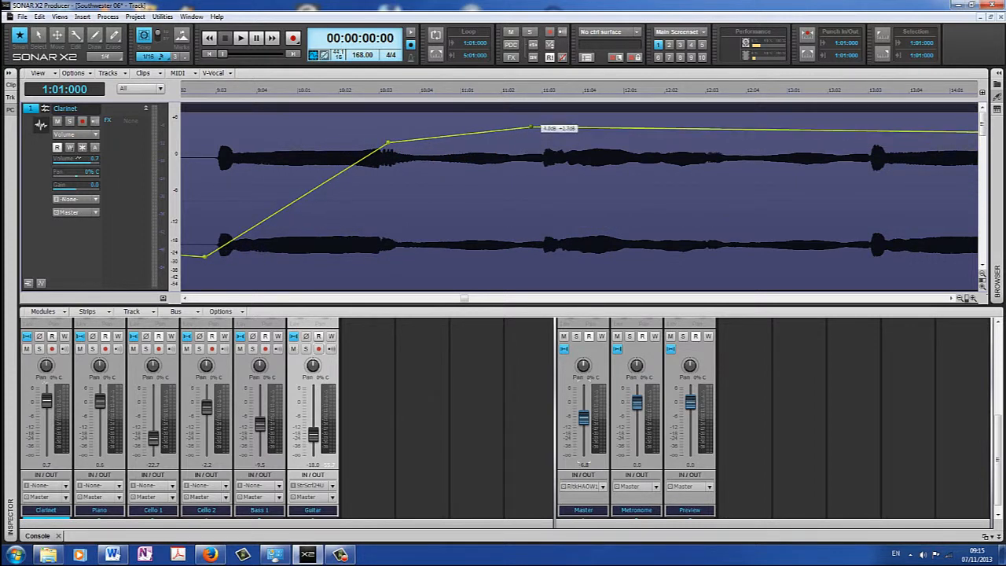
pyautogui.moveTo(688, 130); pyautogui.dragTo(693, 138)
pyautogui.moveTo(857, 140); pyautogui.dragTo(868, 222)
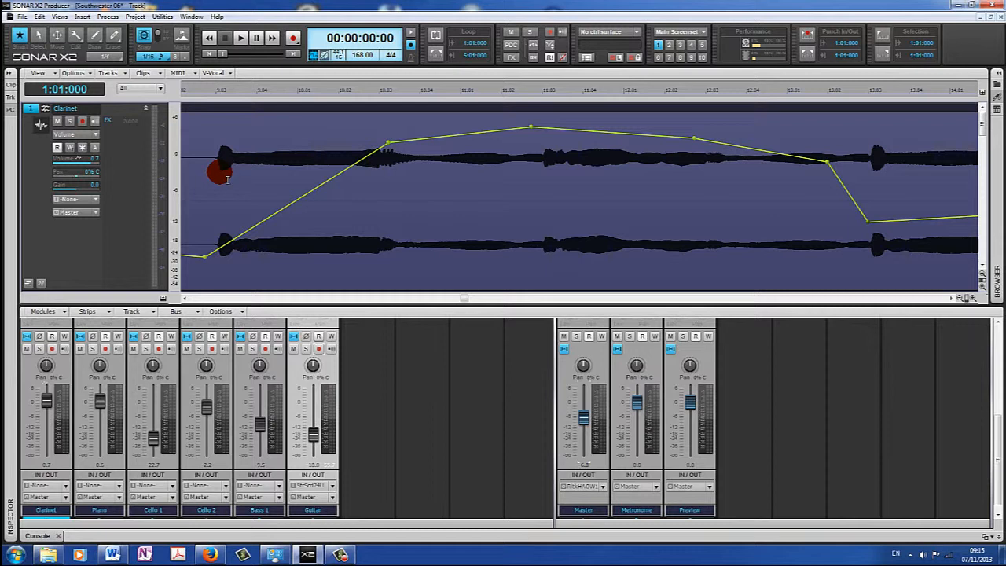
# Select the Clarinet track from 9:03 to 13:03 and copy only its Track/Bus Automation
pyautogui.moveTo(225, 180)
pyautogui.mouseDown()
pyautogui.moveTo(337, 215)
pyautogui.moveTo(868, 247)
pyautogui.mouseUp()
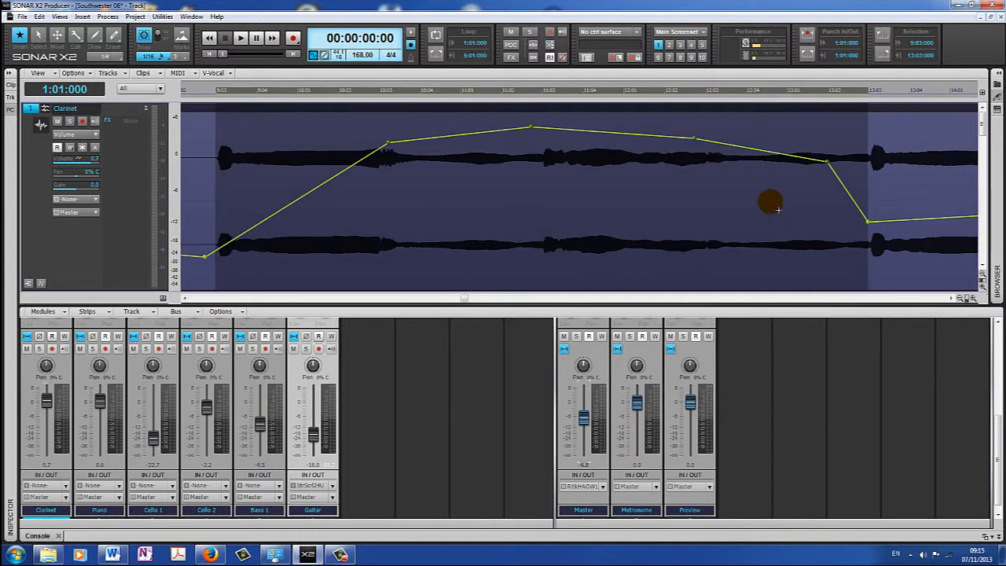
pyautogui.rightClick(778, 209)
pyautogui.moveTo(790, 209)
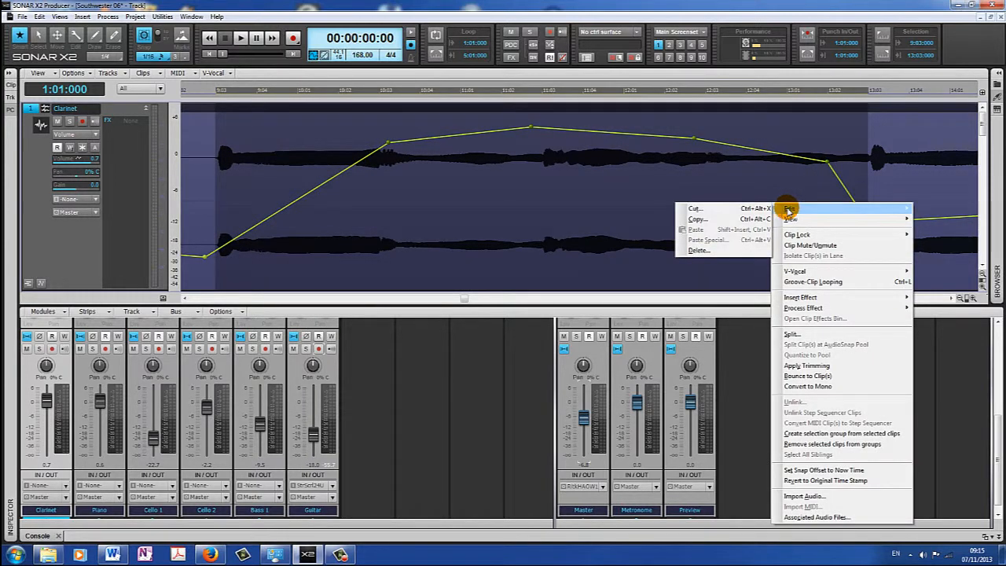
pyautogui.click(712, 225)
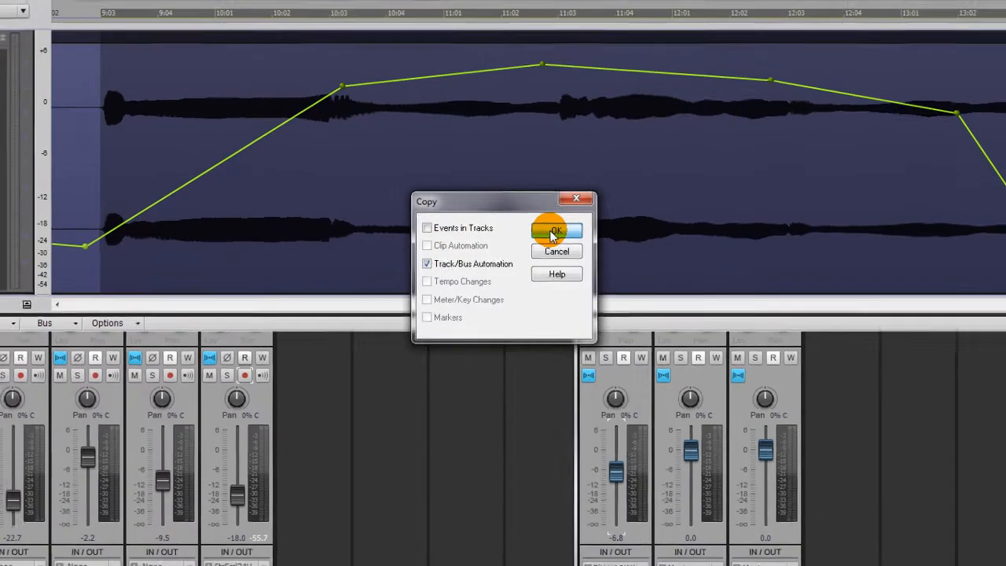
pyautogui.click(561, 226)
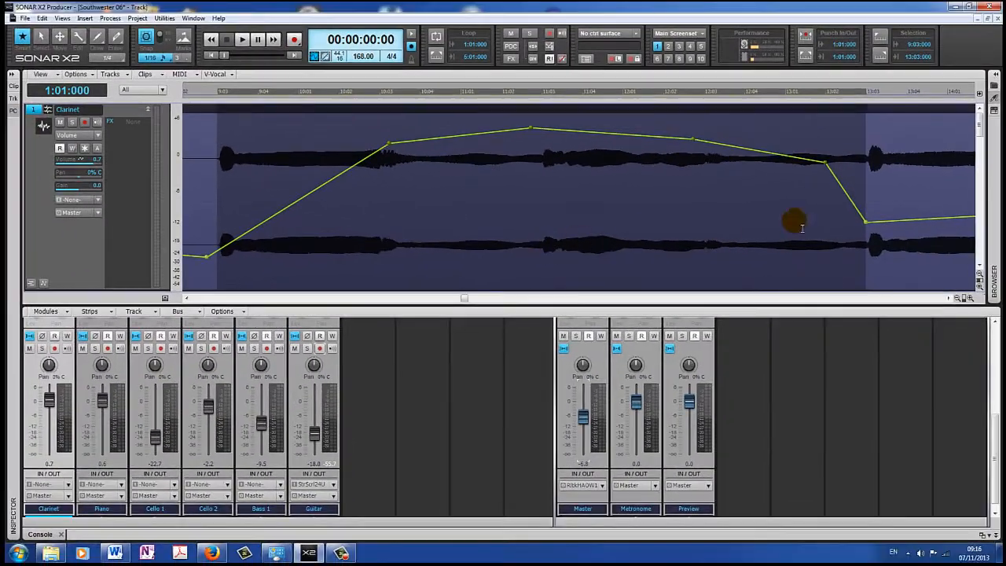
# Paste the copied volume automation into the Clarinet track at 13:03:095
pyautogui.click(880, 171)
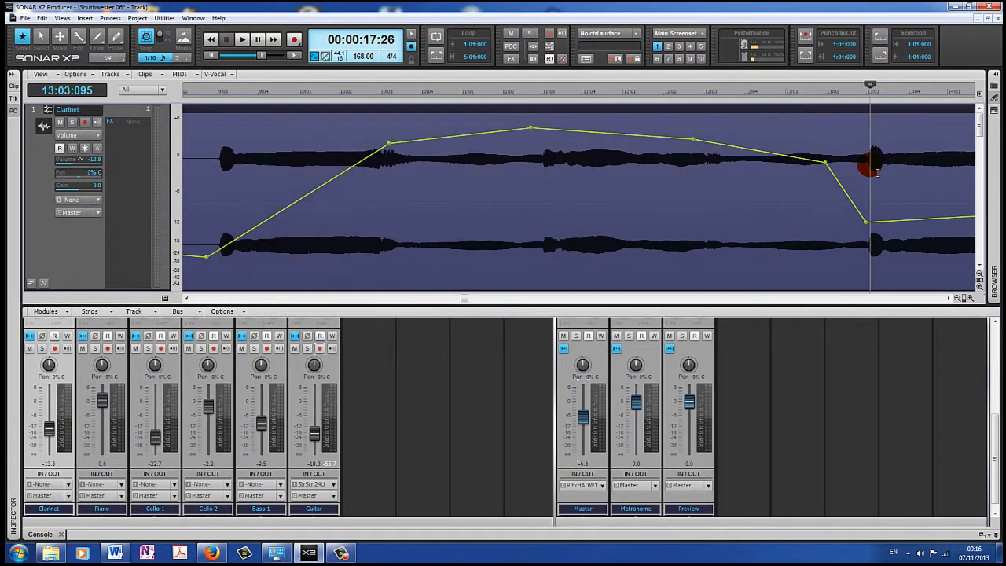
pyautogui.rightClick(874, 169)
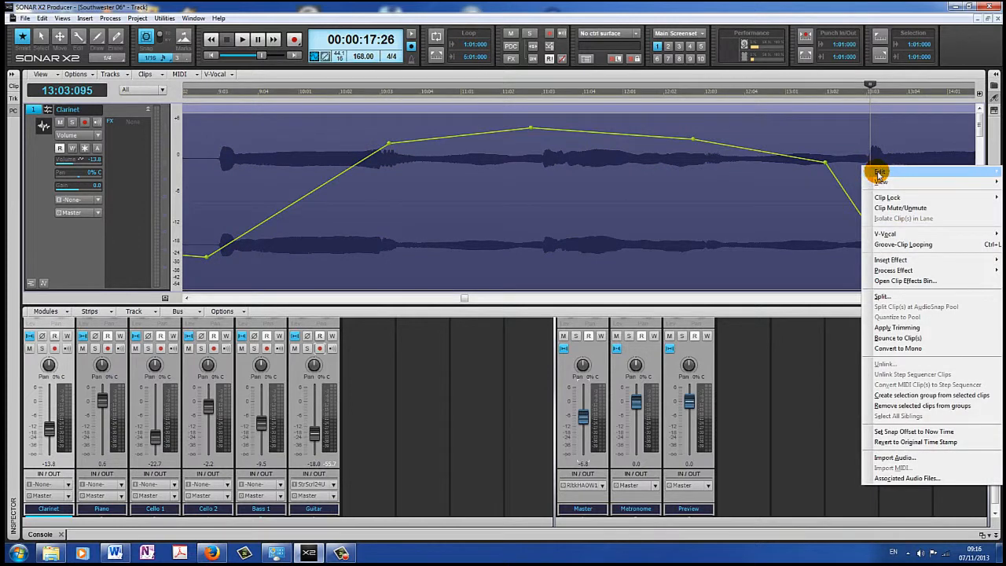
pyautogui.moveTo(879, 171)
pyautogui.click(793, 193)
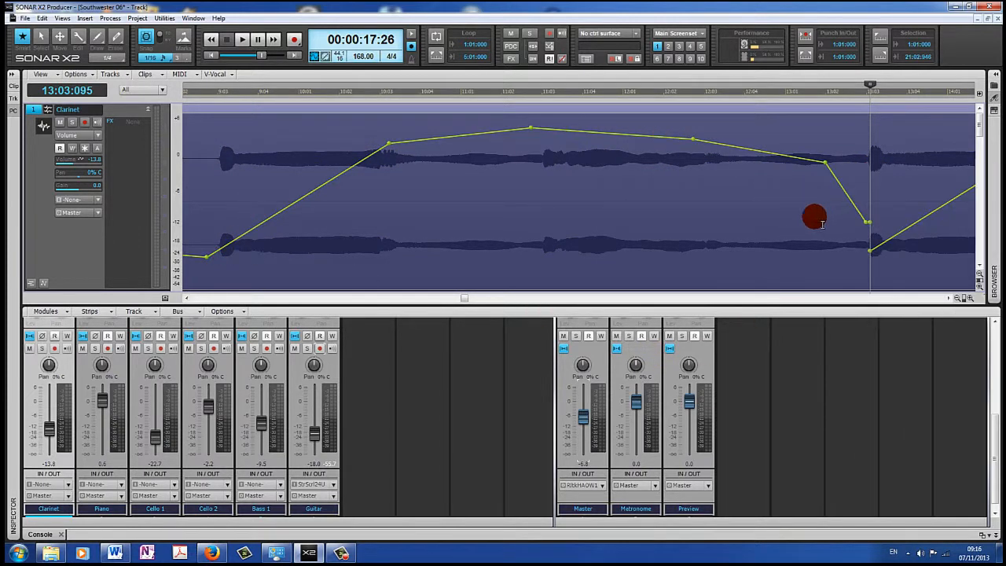
# Play the project from 8:02:930 to hear the Clarinet's volume automation, stopping after 17:03
pyautogui.moveTo(464, 301); pyautogui.dragTo(421, 299)
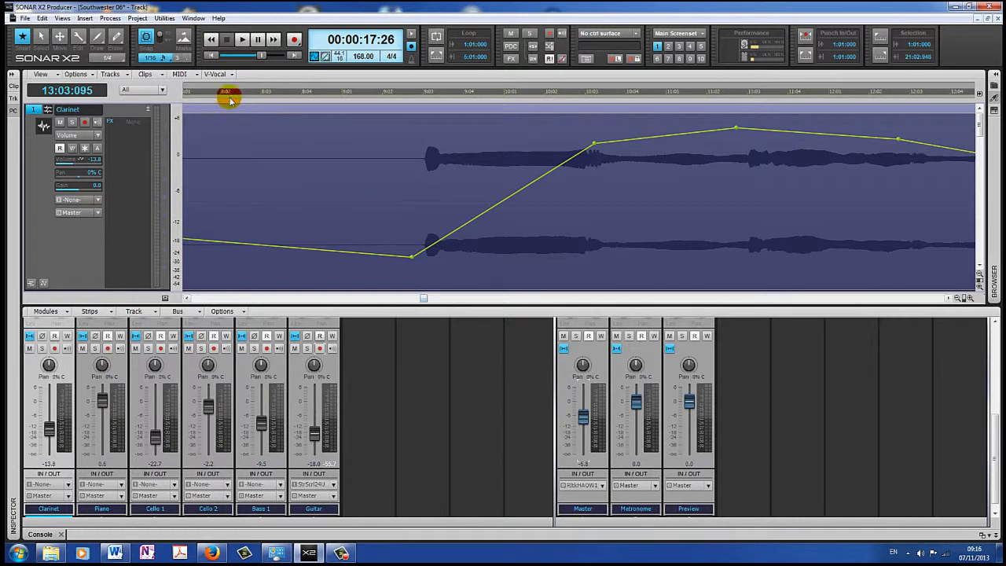
pyautogui.click(267, 182)
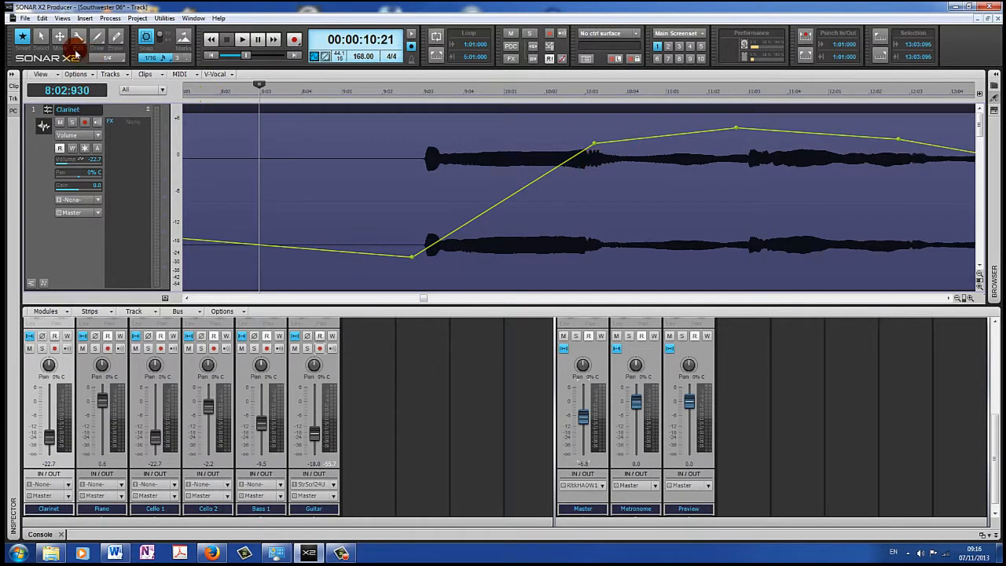
pyautogui.click(240, 40)
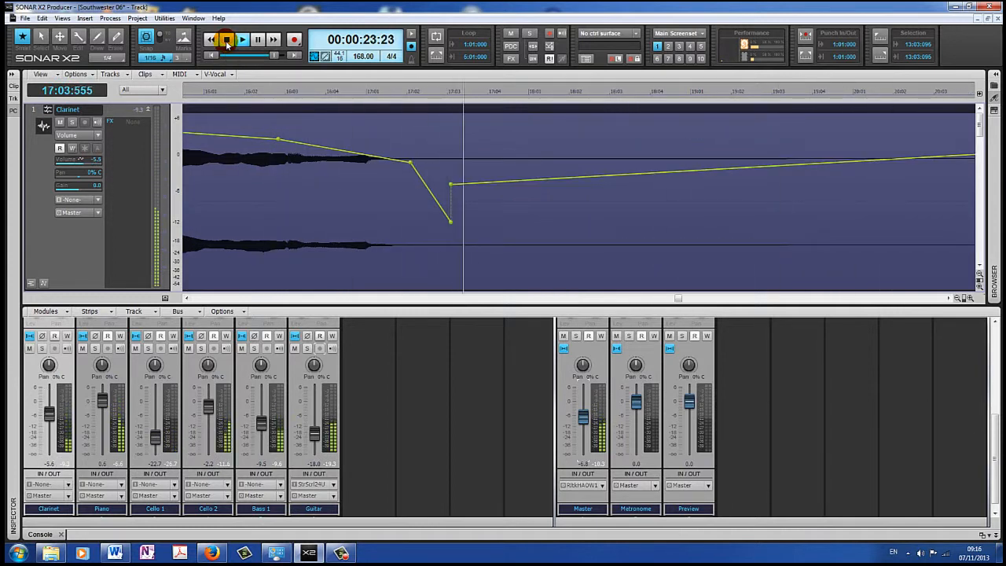
pyautogui.click(227, 39)
# Add three nodes on the envelope's rise and move them together slightly earlier, then lower the entire Clarinet volume envelope
pyautogui.click(322, 211)
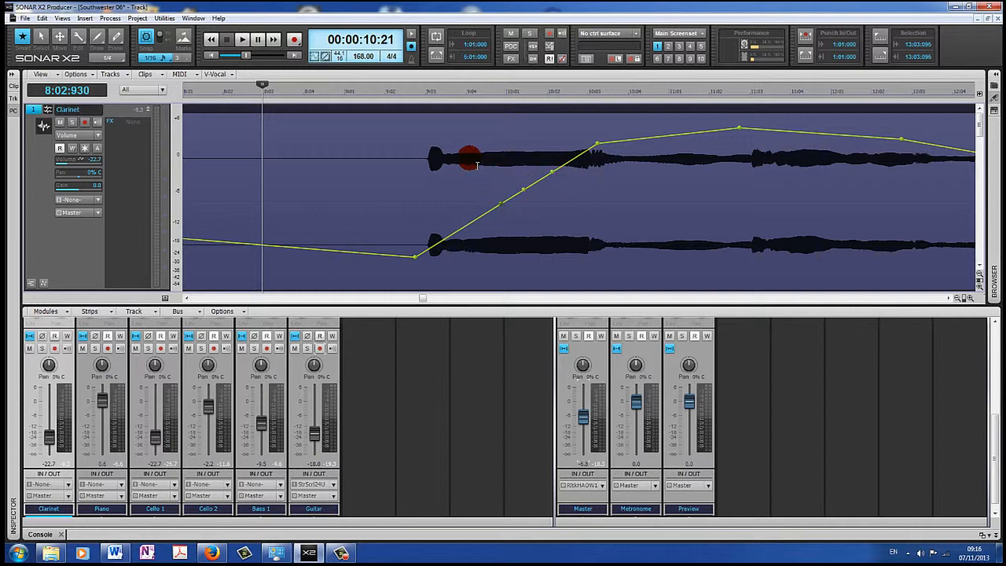
pyautogui.moveTo(477, 165); pyautogui.dragTo(589, 225)
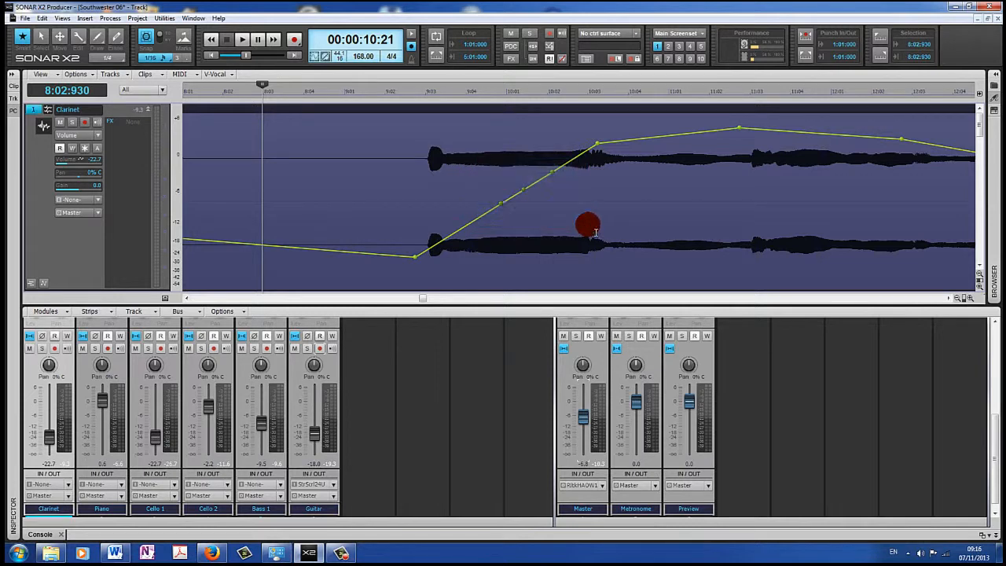
pyautogui.click(553, 171)
pyautogui.click(522, 202)
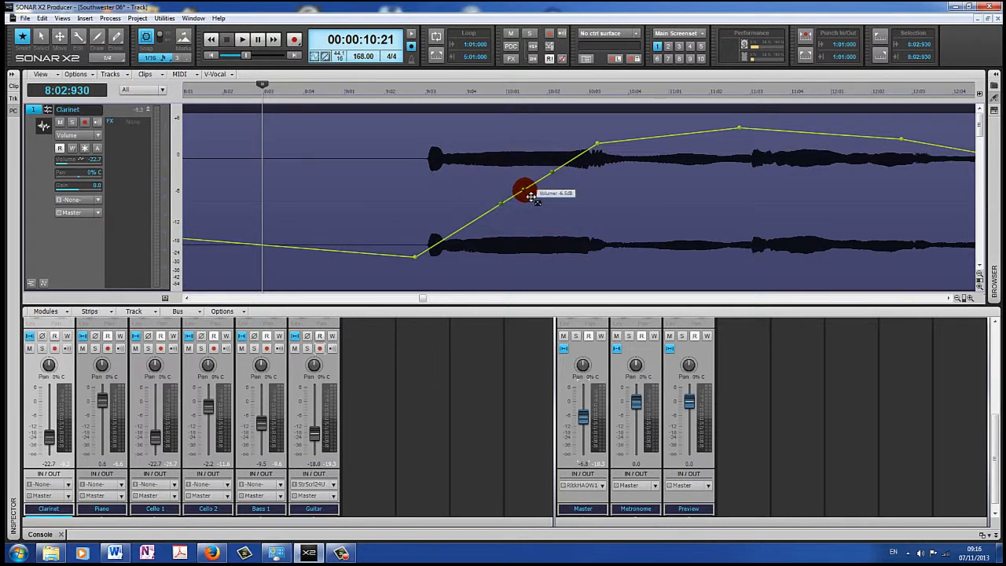
pyautogui.moveTo(532, 195); pyautogui.dragTo(511, 193)
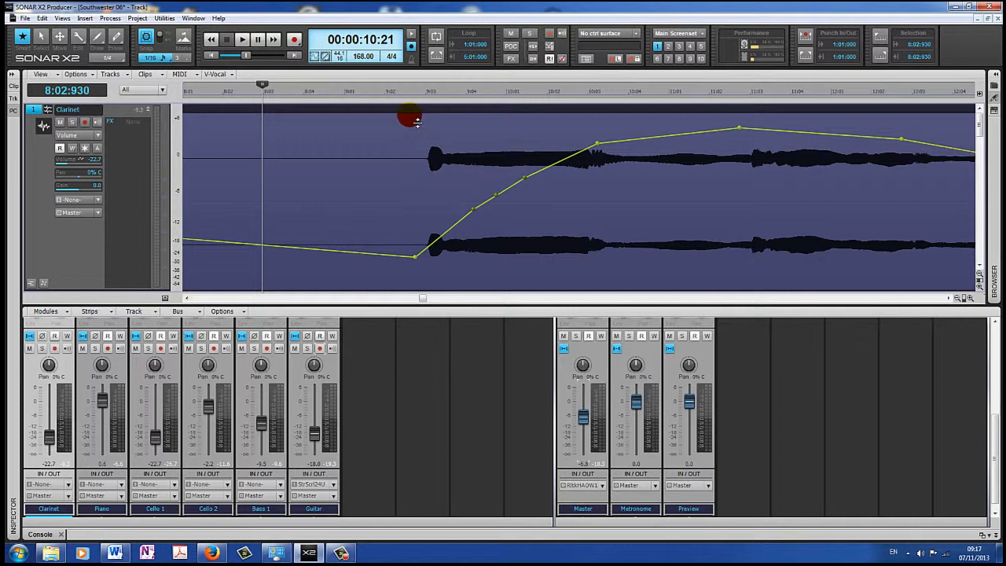
pyautogui.moveTo(417, 122)
pyautogui.mouseDown()
pyautogui.moveTo(417, 164)
pyautogui.moveTo(440, 118)
pyautogui.moveTo(440, 161)
pyautogui.moveTo(411, 192)
pyautogui.moveTo(407, 120)
pyautogui.moveTo(406, 153)
pyautogui.moveTo(408, 138)
pyautogui.mouseUp()
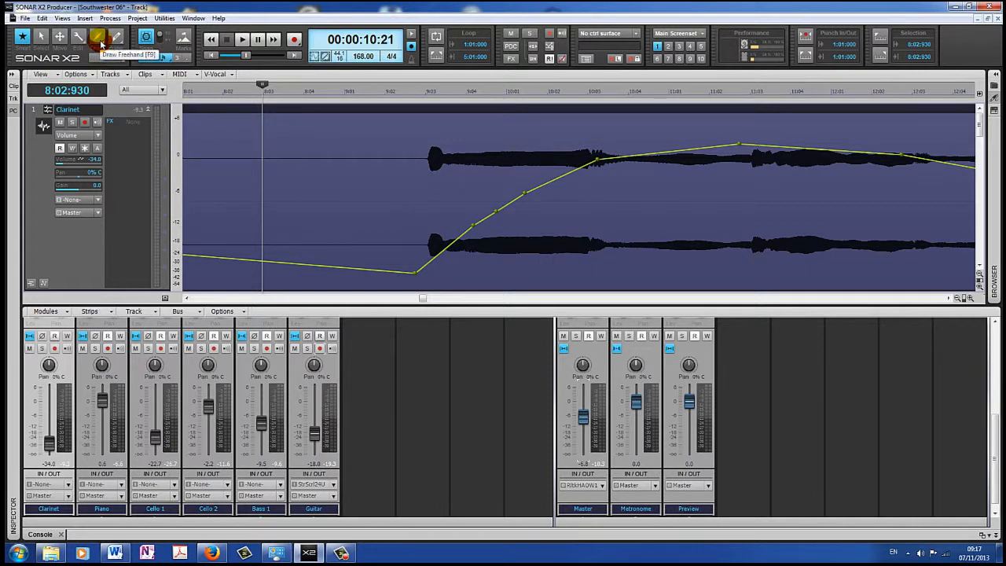
# Draw a wavy freehand volume curve over the Clarinet track from about 8:02 onward, using the Freehand draw tool
pyautogui.click(101, 45)
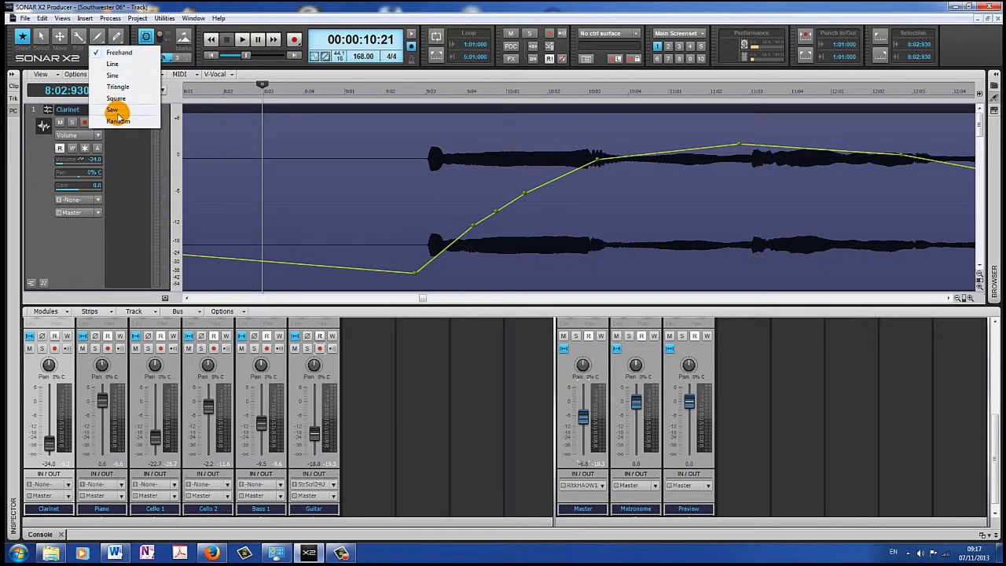
pyautogui.click(100, 44)
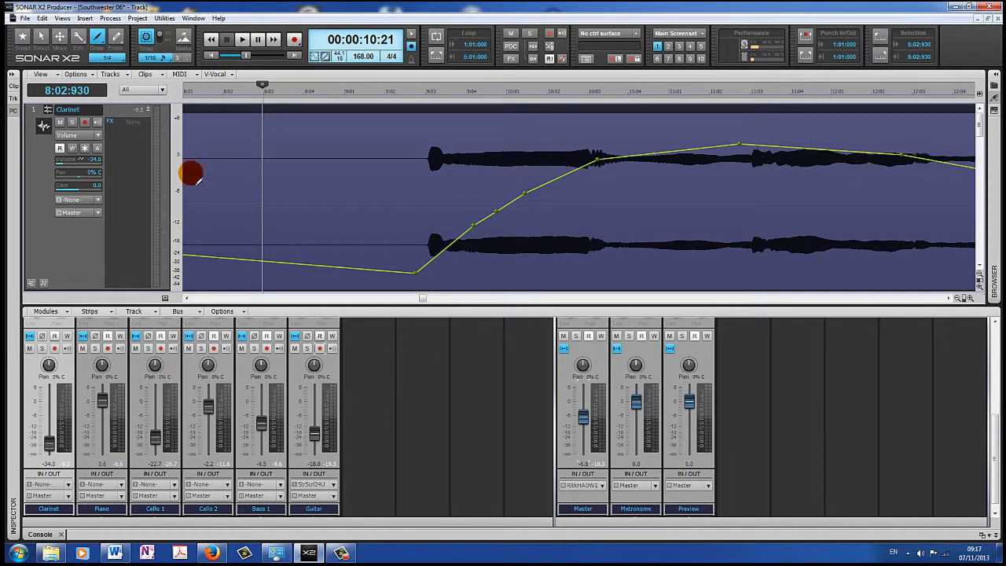
pyautogui.moveTo(226, 207)
pyautogui.mouseDown()
pyautogui.moveTo(252, 208)
pyautogui.moveTo(320, 139)
pyautogui.moveTo(370, 214)
pyautogui.moveTo(449, 233)
pyautogui.moveTo(544, 165)
pyautogui.moveTo(618, 173)
pyautogui.moveTo(703, 235)
pyautogui.moveTo(810, 132)
pyautogui.moveTo(821, 224)
pyautogui.moveTo(906, 201)
pyautogui.moveTo(975, 166)
pyautogui.mouseUp()
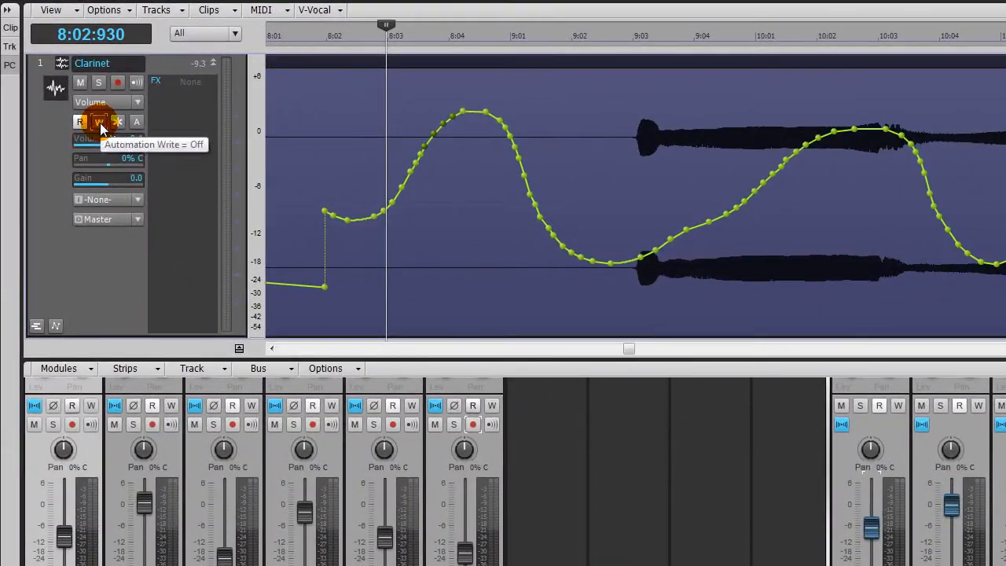
# Enable automation write on the Clarinet track, but turn it off for the Pan control
pyautogui.click(99, 122)
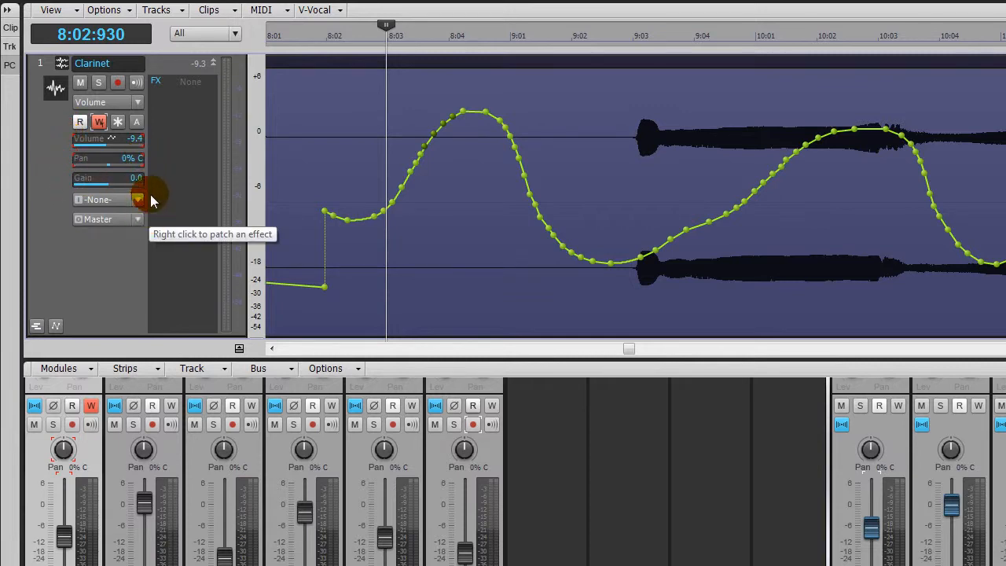
pyautogui.rightClick(103, 160)
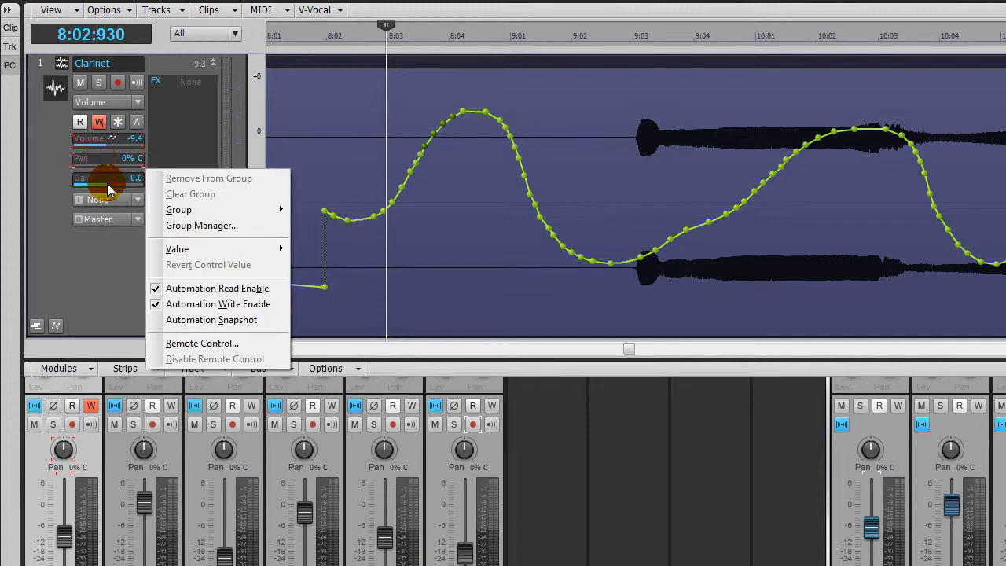
pyautogui.click(195, 306)
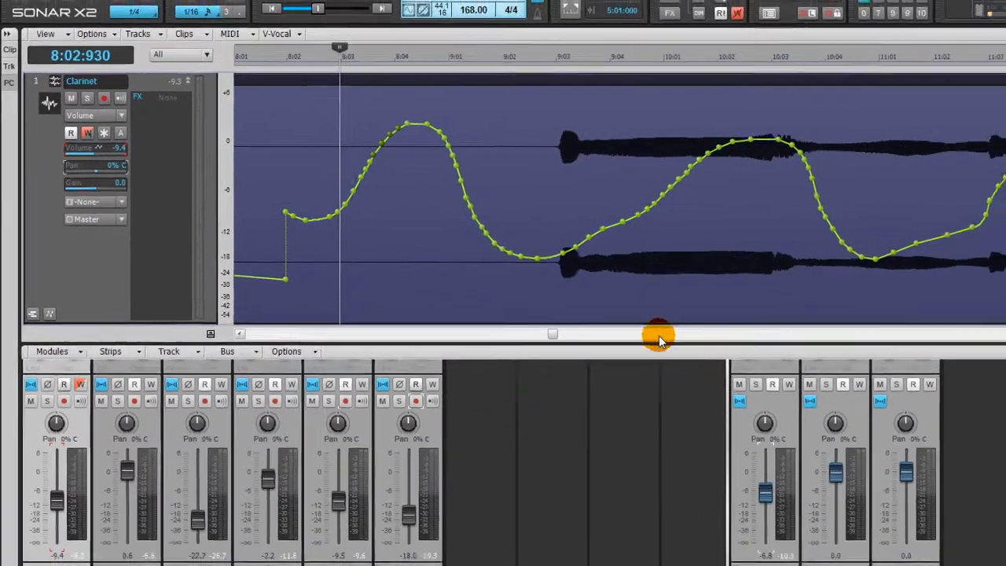
# Write a volume automation change at 8:02:930 by raising the Clarinet fader to -4.4 dB while stopped
pyautogui.moveTo(659, 335); pyautogui.dragTo(523, 336)
pyautogui.moveTo(398, 313); pyautogui.dragTo(397, 309)
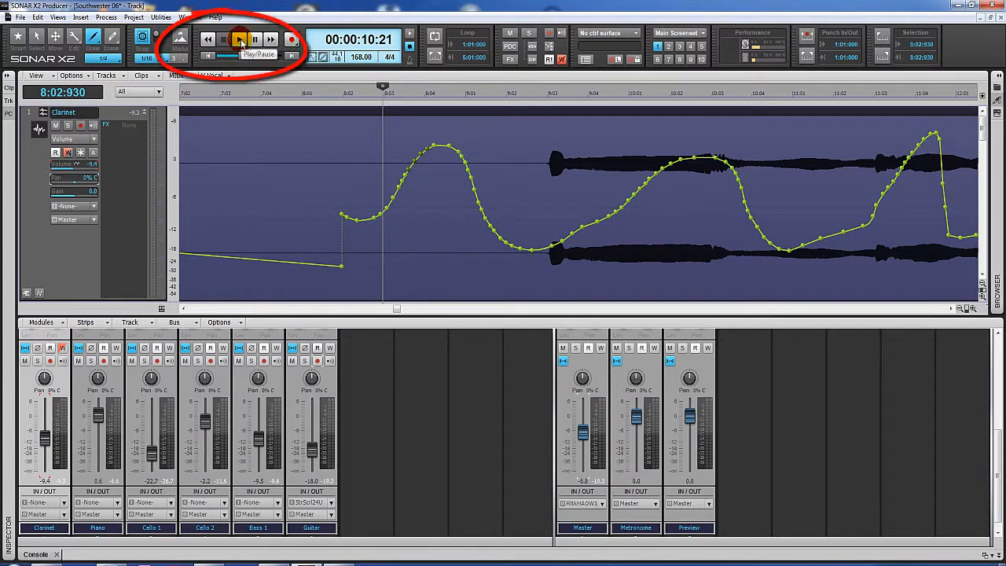
pyautogui.moveTo(47, 442)
pyautogui.mouseDown()
pyautogui.moveTo(44, 416)
pyautogui.moveTo(45, 425)
pyautogui.mouseUp()
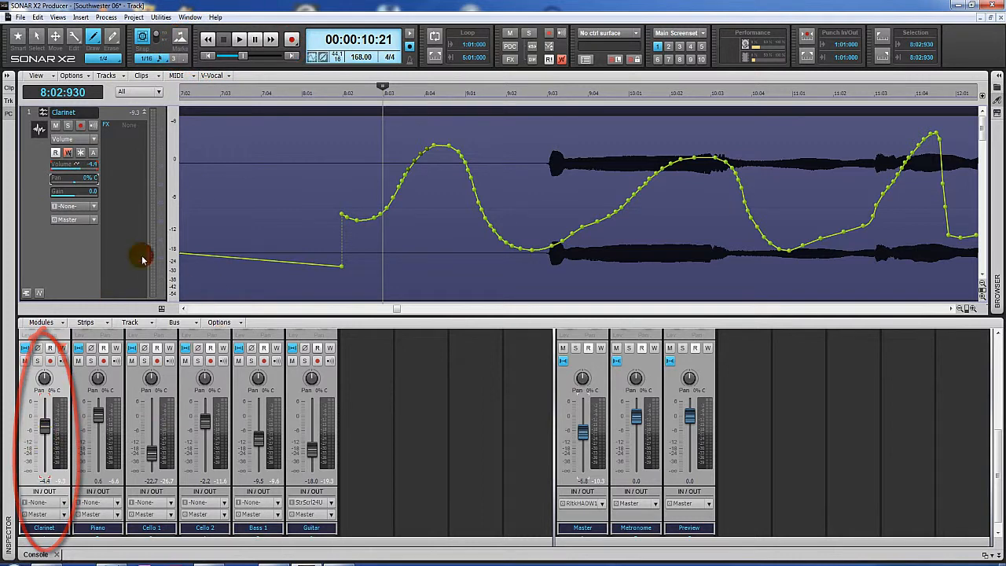
pyautogui.click(208, 144)
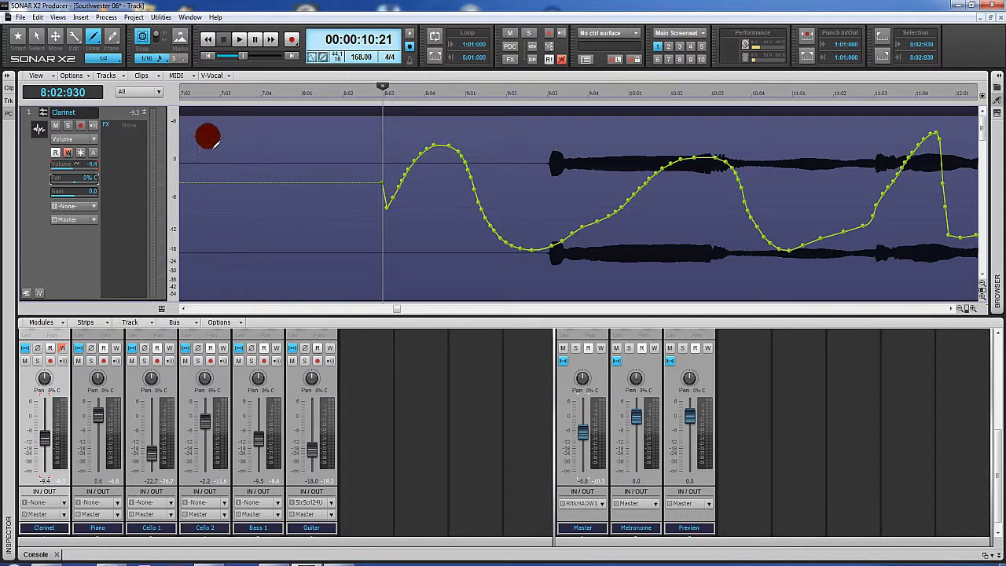
# Record Clarinet volume automation from 7:02:474 by riding its fader during playback, stopping after 17:04, and review the written envelope
pyautogui.click(17, 37)
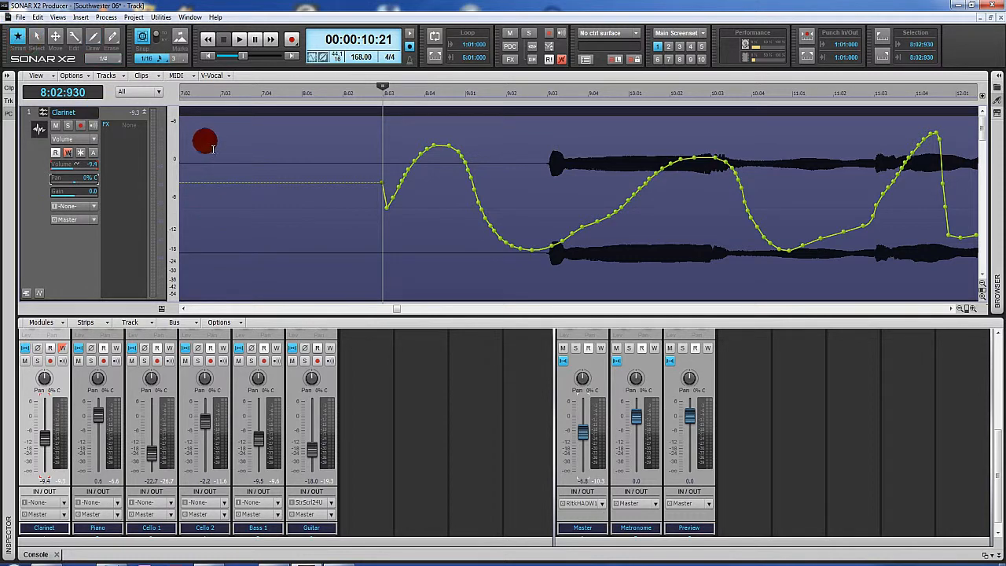
pyautogui.click(199, 135)
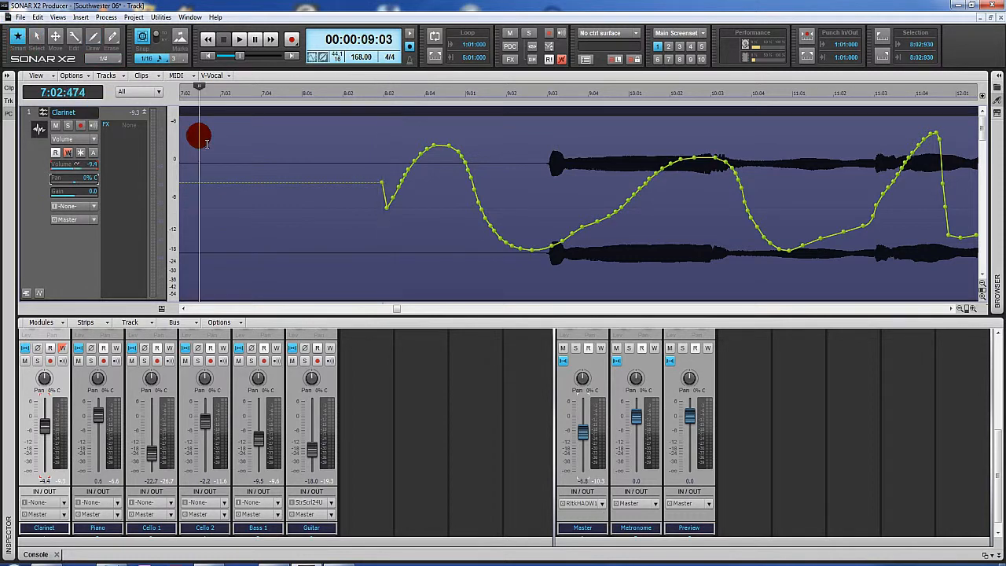
pyautogui.click(239, 39)
pyautogui.moveTo(46, 431)
pyautogui.mouseDown()
pyautogui.moveTo(45, 451)
pyautogui.moveTo(45, 411)
pyautogui.moveTo(46, 463)
pyautogui.moveTo(46, 409)
pyautogui.moveTo(45, 467)
pyautogui.mouseUp()
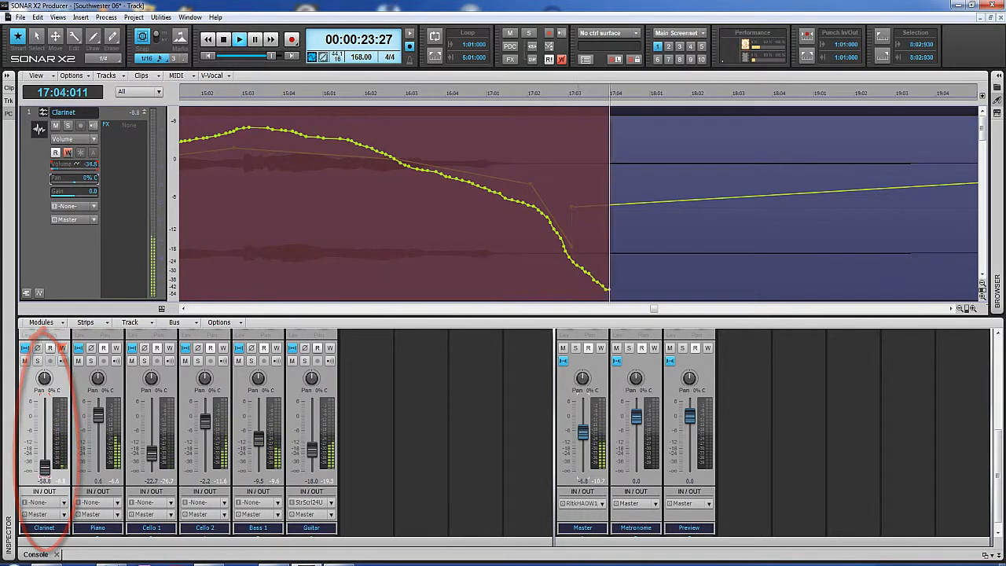
pyautogui.click(224, 40)
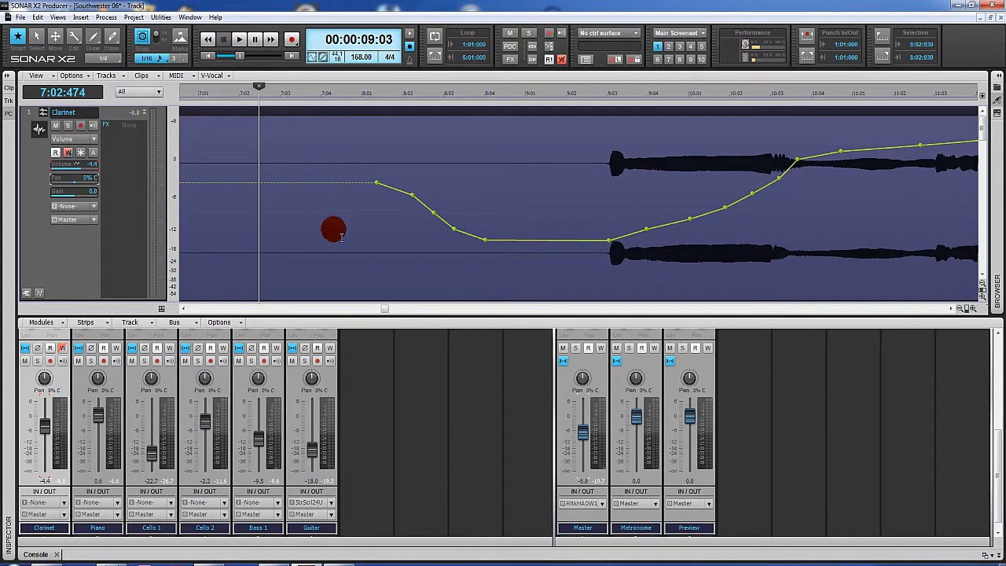
pyautogui.moveTo(384, 308); pyautogui.dragTo(456, 315)
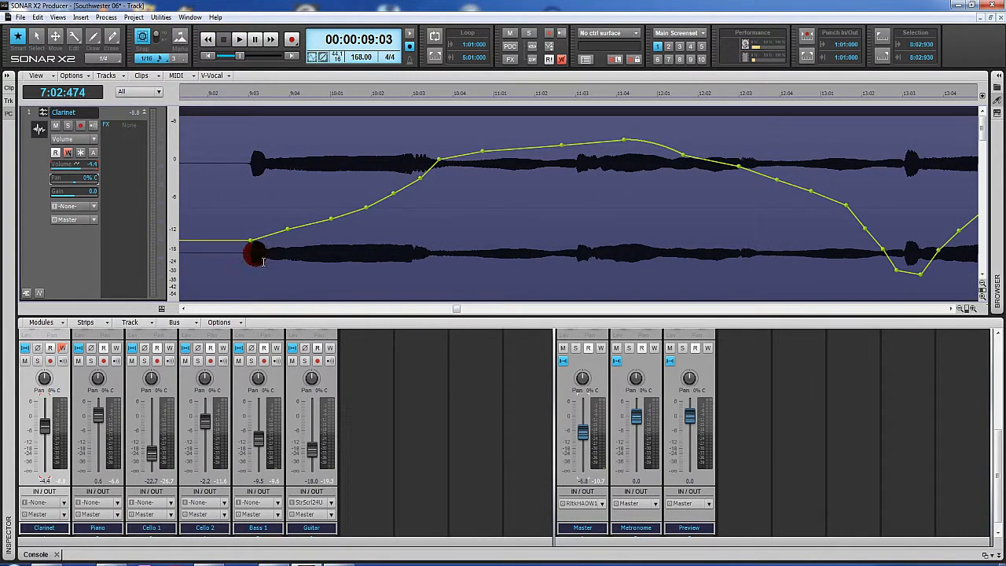